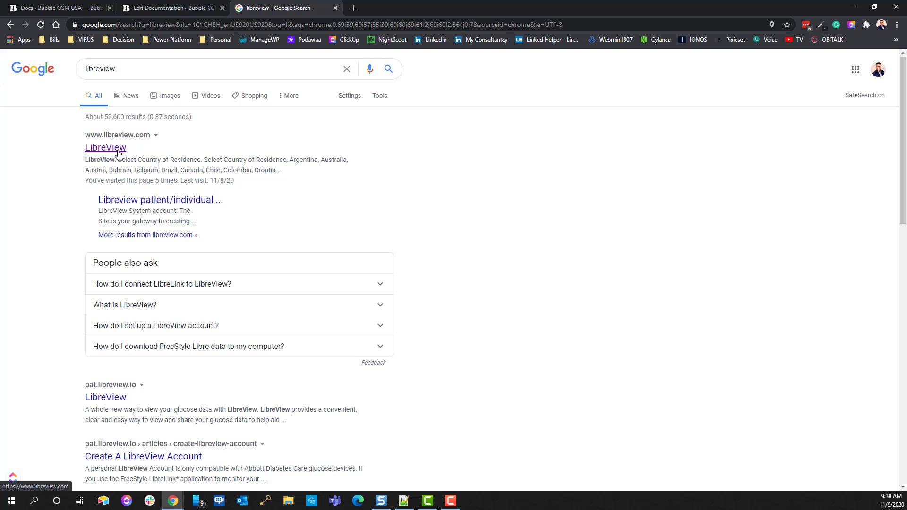
# Open the LibreView website from the Google search results.
pyautogui.click(116, 150)
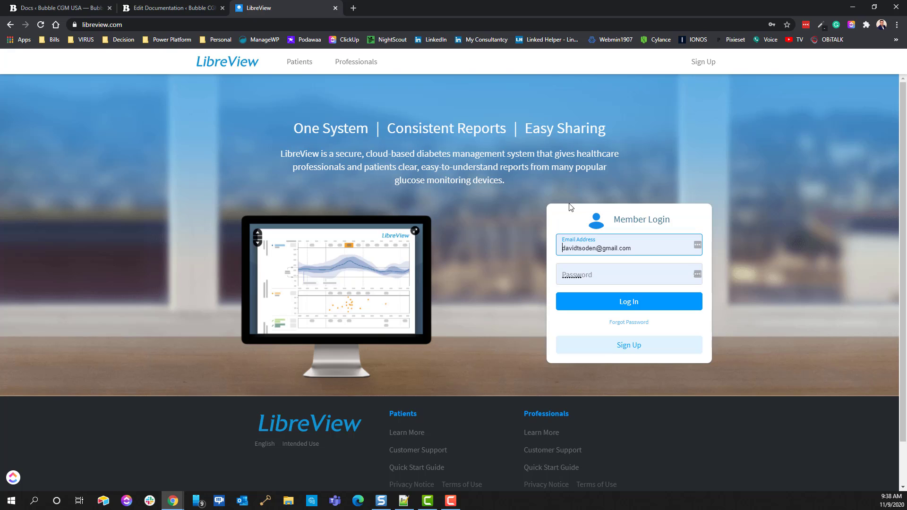
# Sign in to LibreView, decline saving the login to LastPass, and open the settings menu.
pyautogui.click(637, 304)
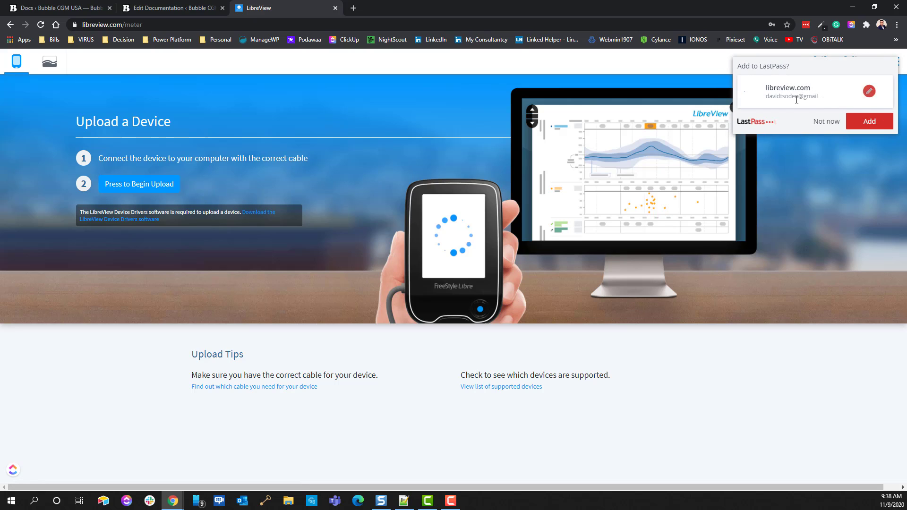
pyautogui.click(826, 125)
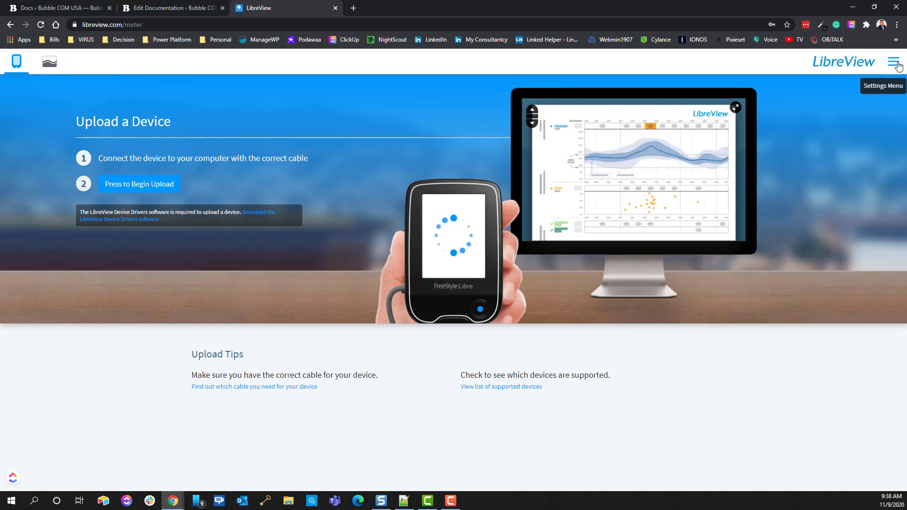
pyautogui.click(898, 67)
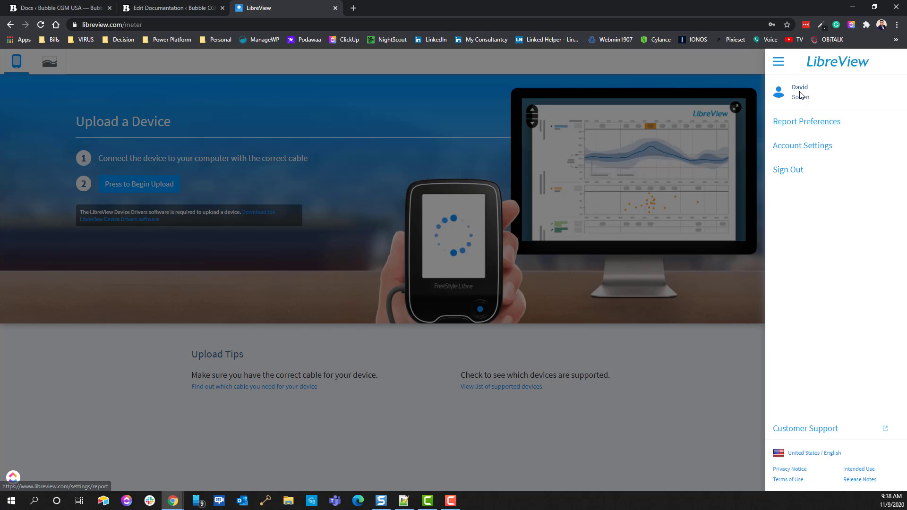
# Review Report Preferences, keep the Daily Log period at 1 week, and view InsuLinx and Libre settings.
pyautogui.click(801, 124)
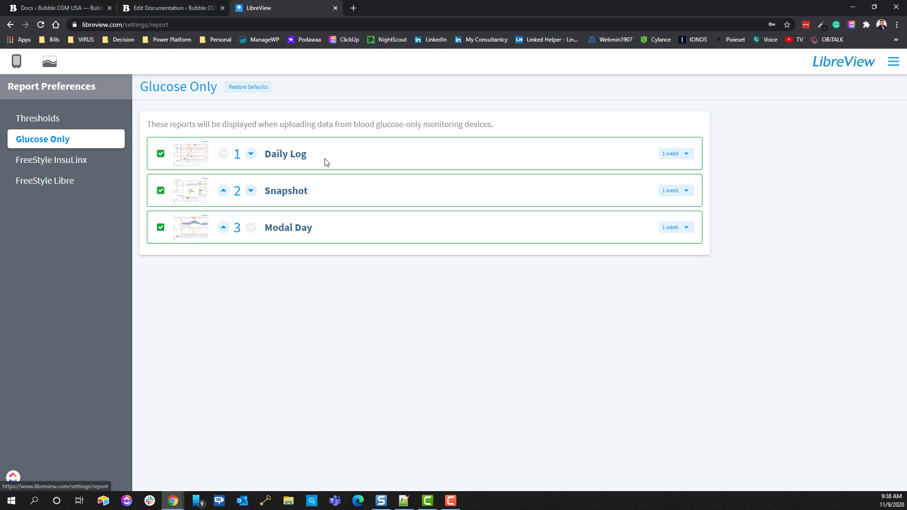
pyautogui.click(678, 154)
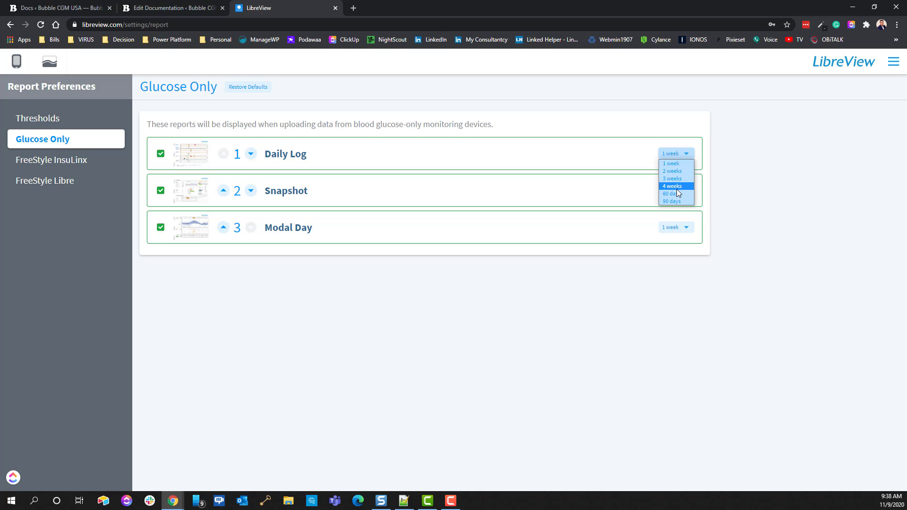
pyautogui.click(630, 177)
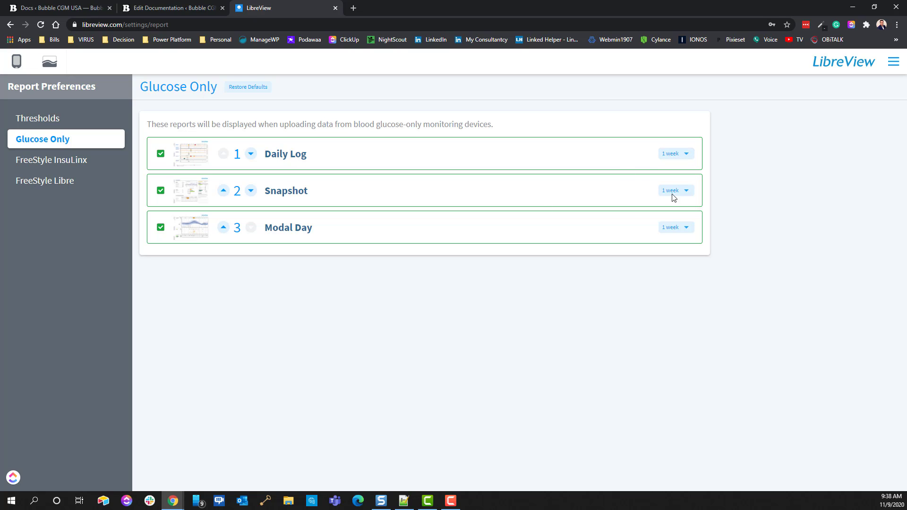
pyautogui.click(56, 163)
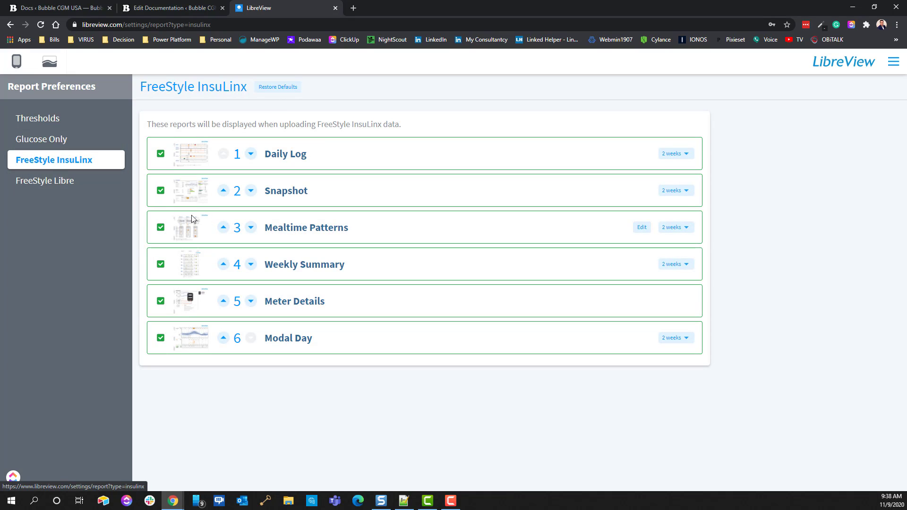
pyautogui.click(51, 181)
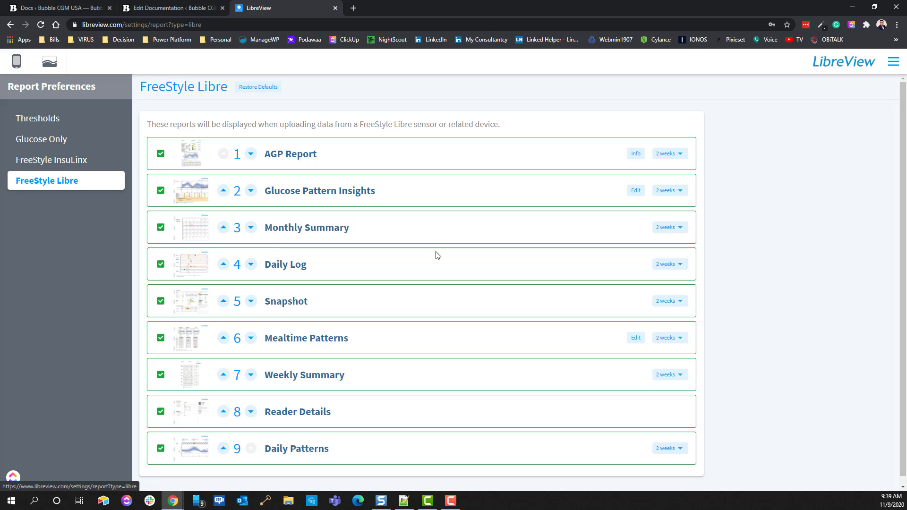
pyautogui.click(893, 62)
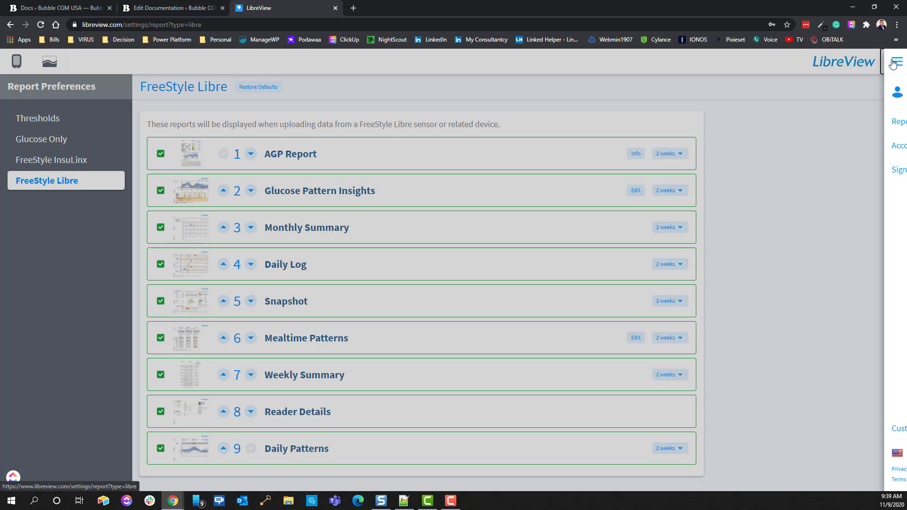
# View account Preferences, then My Practices listing Georgia Mountain Endocrinology, focusing the Practice ID field.
pyautogui.click(801, 157)
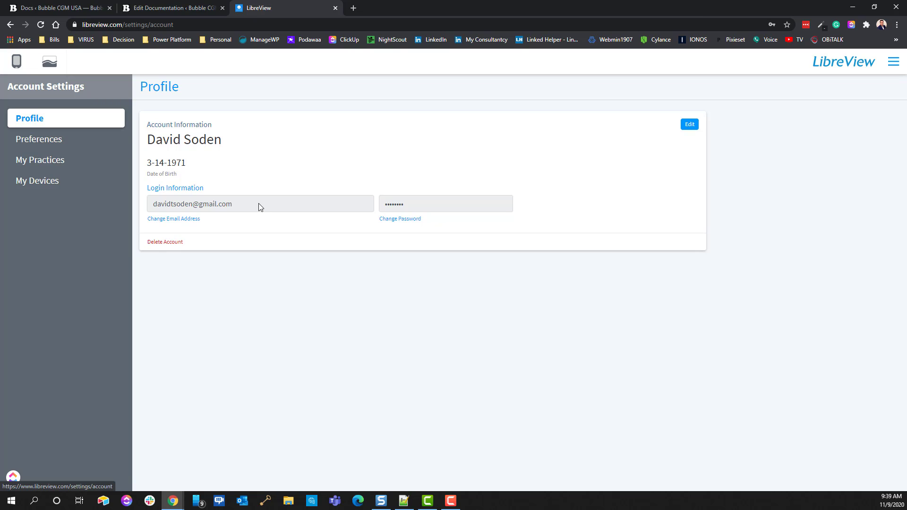
pyautogui.click(52, 144)
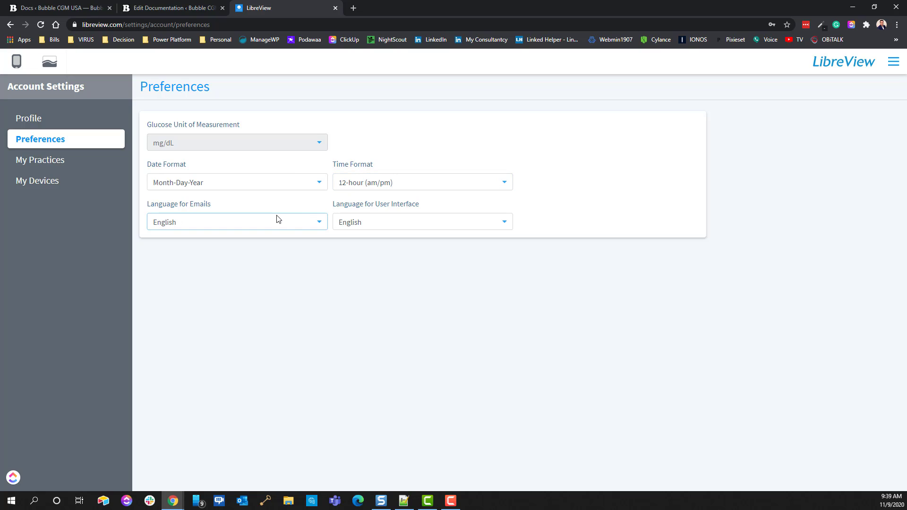
pyautogui.click(36, 161)
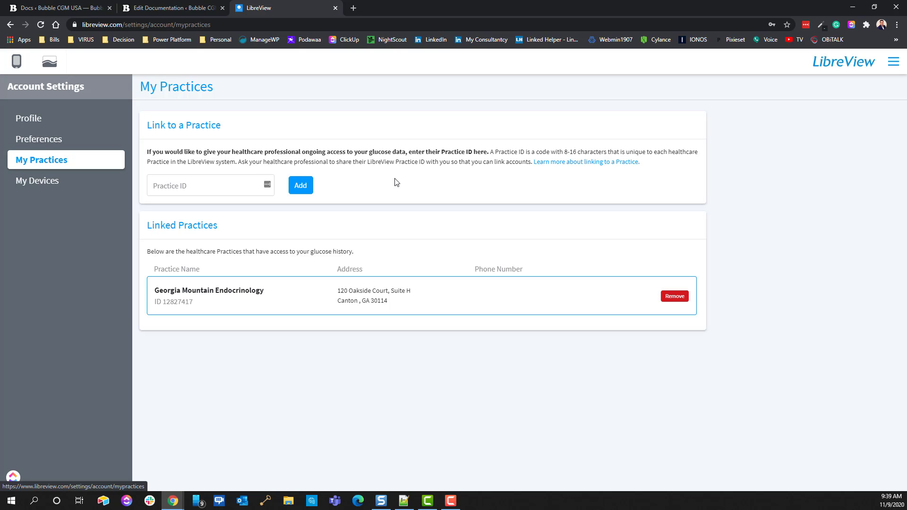
pyautogui.click(201, 188)
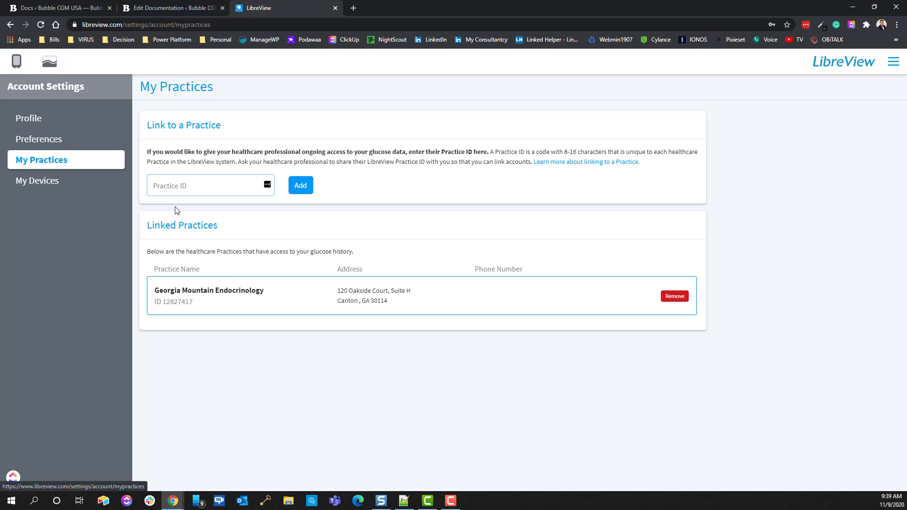
# On My Devices, open the first LibreLink device's nickname LibreApp for editing, then close unchanged.
pyautogui.click(63, 183)
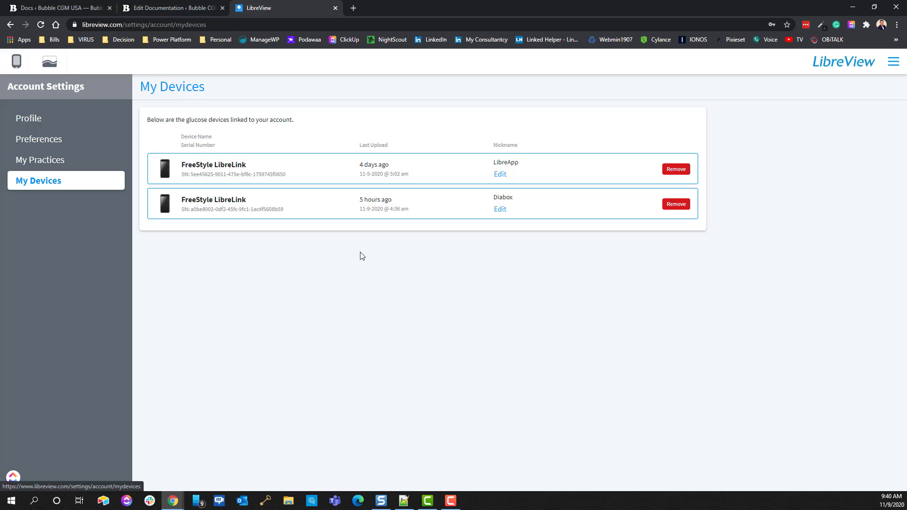
pyautogui.click(500, 174)
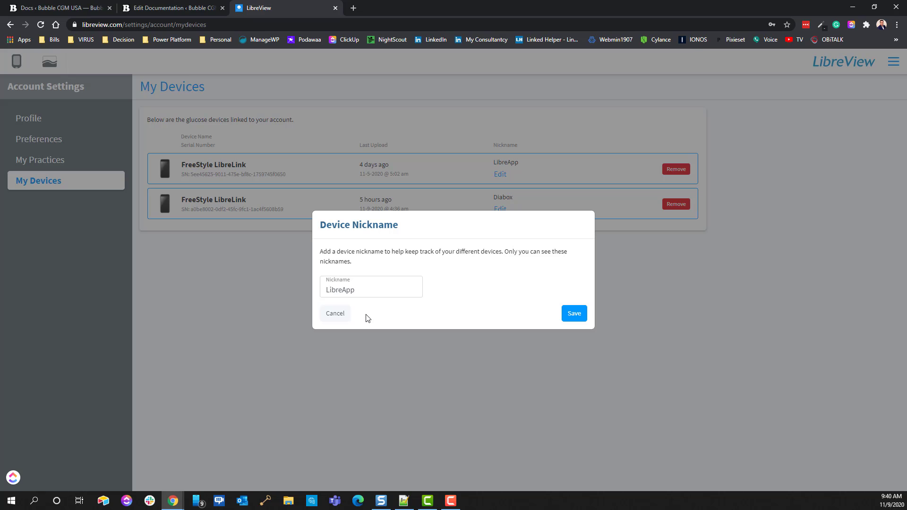
pyautogui.click(367, 290)
pyautogui.doubleClick(350, 294)
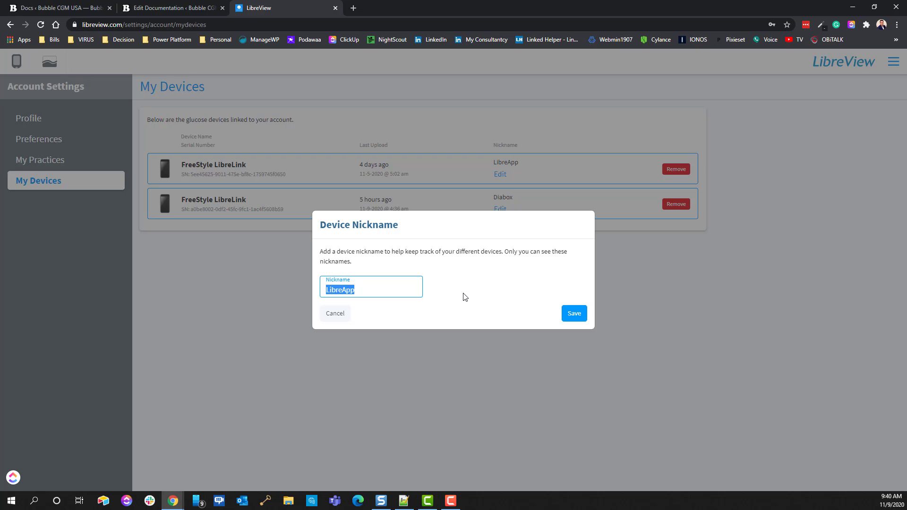
pyautogui.click(339, 318)
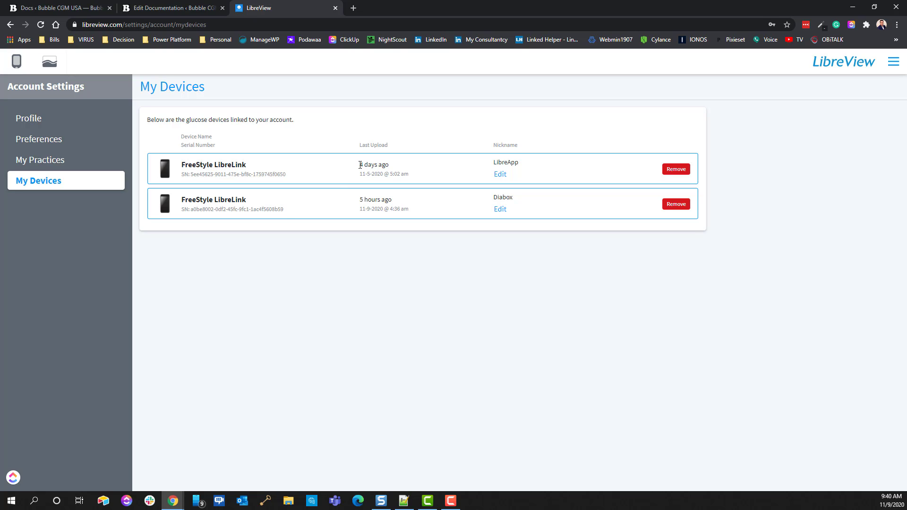
# Highlight the first device's '4 days ago' last upload time.
pyautogui.moveTo(360, 165); pyautogui.dragTo(404, 169)
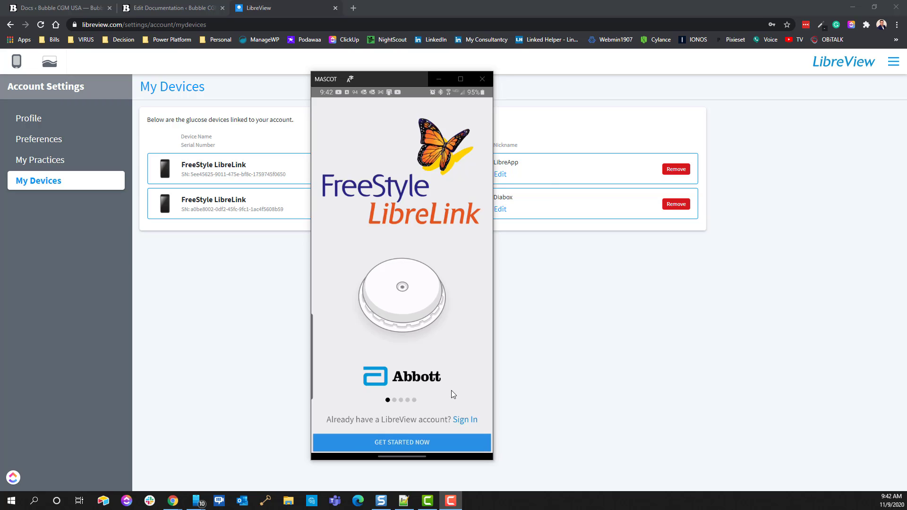
# On the phone, switch from LibreLink to Diabox and log in to LibreView under Integration settings.
pyautogui.click(464, 419)
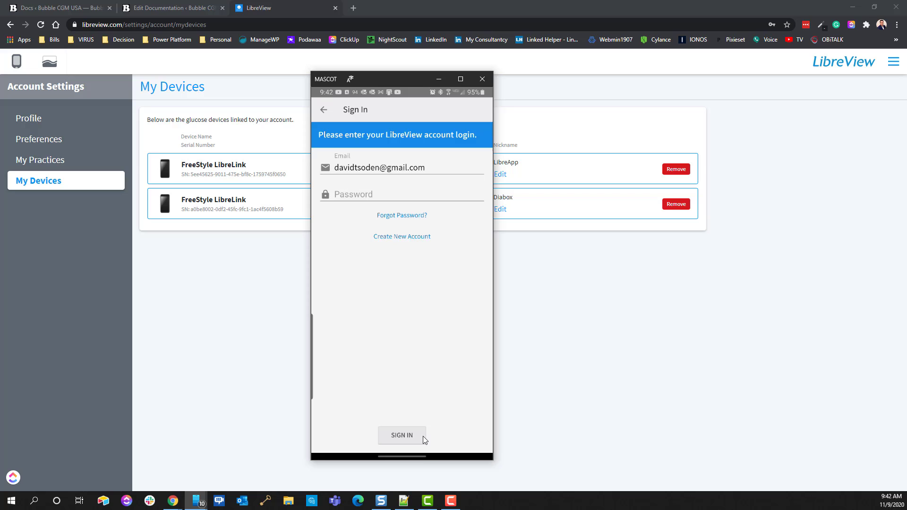
pyautogui.moveTo(409, 457); pyautogui.dragTo(418, 298)
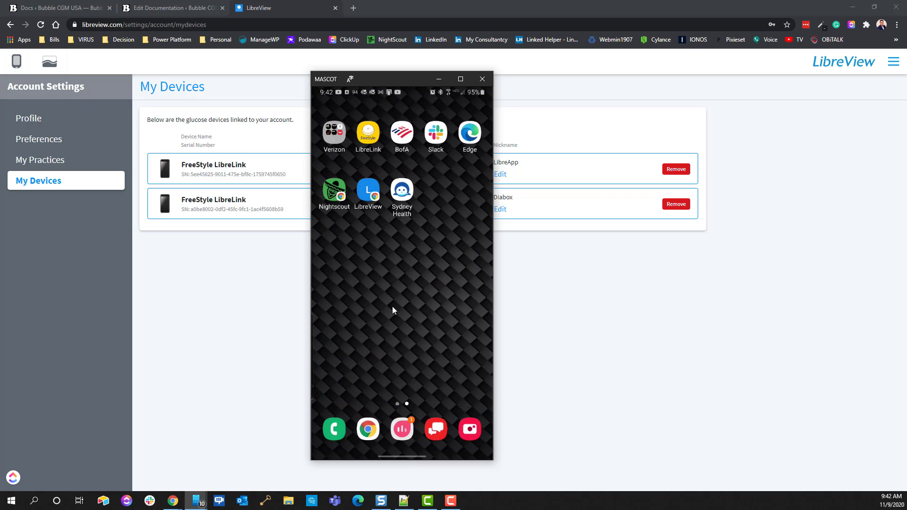
pyautogui.click(403, 429)
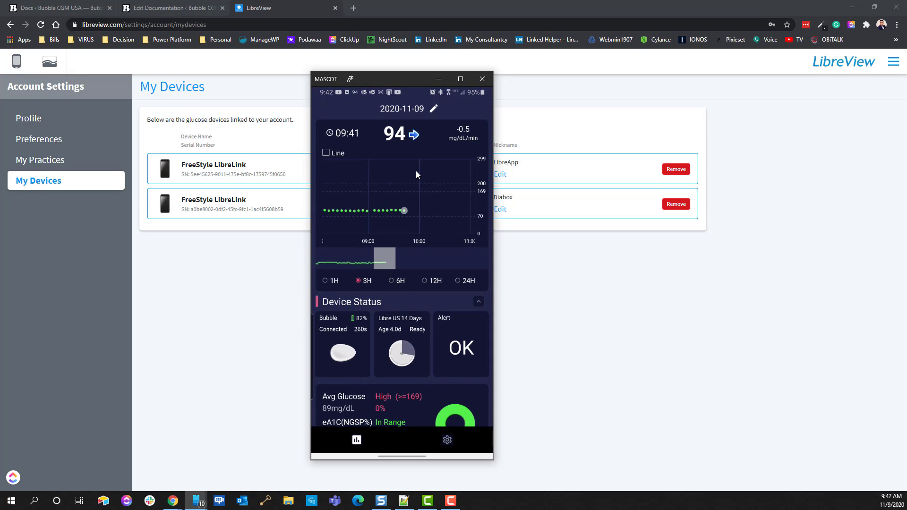
pyautogui.click(447, 441)
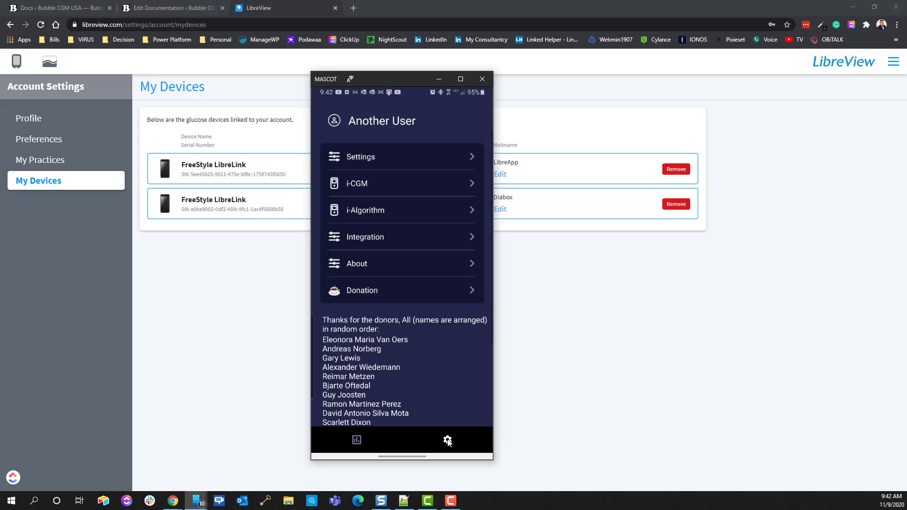
pyautogui.click(370, 238)
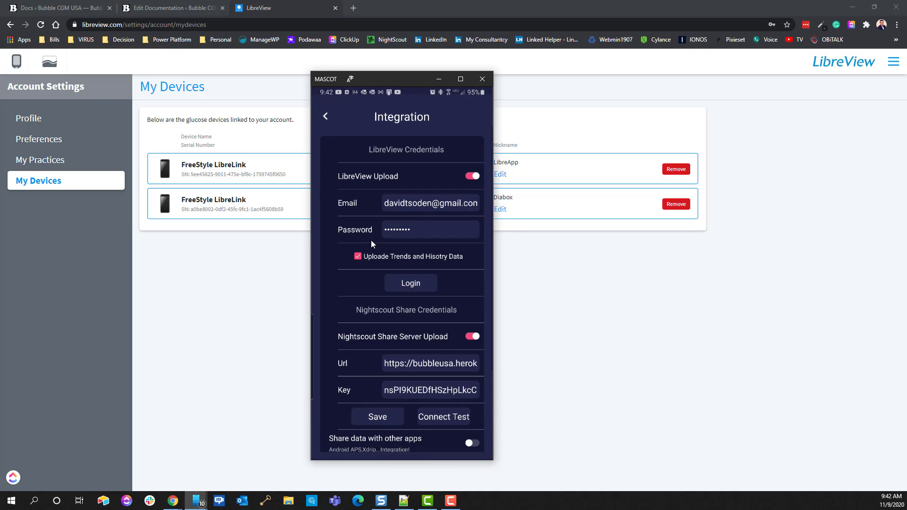
pyautogui.click(409, 276)
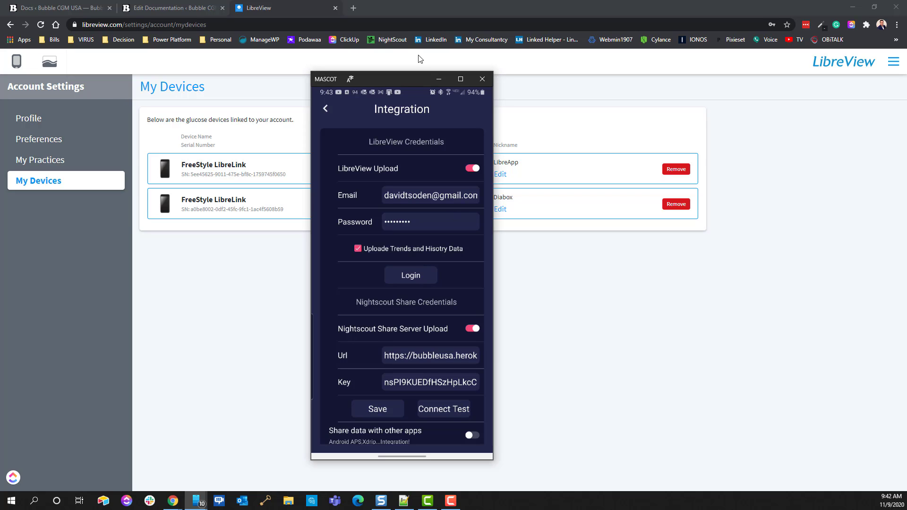
# Hide the phone mirror and open Glucose Reports from the Glucose History page.
pyautogui.click(438, 80)
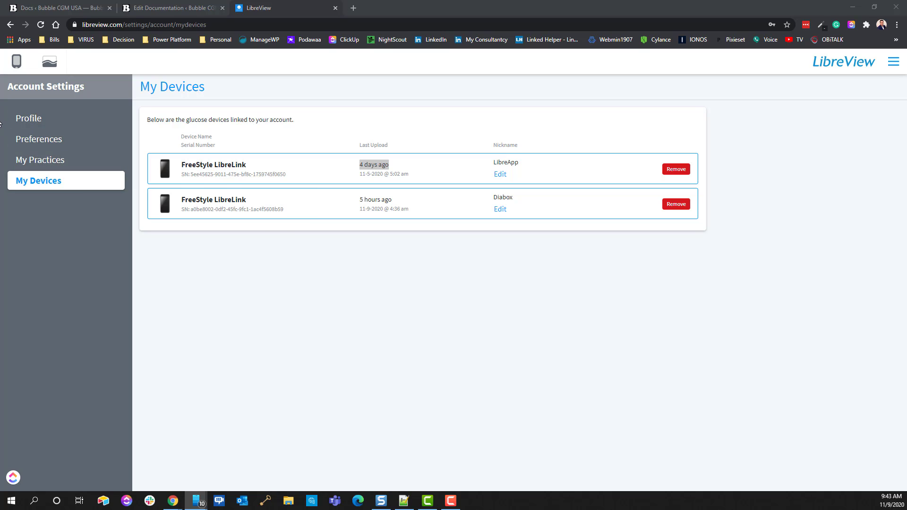
pyautogui.click(49, 61)
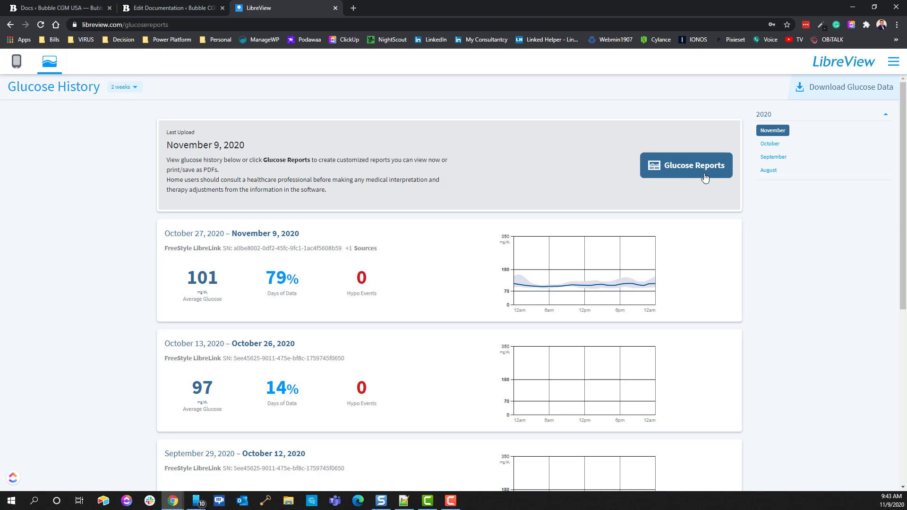
pyautogui.click(682, 164)
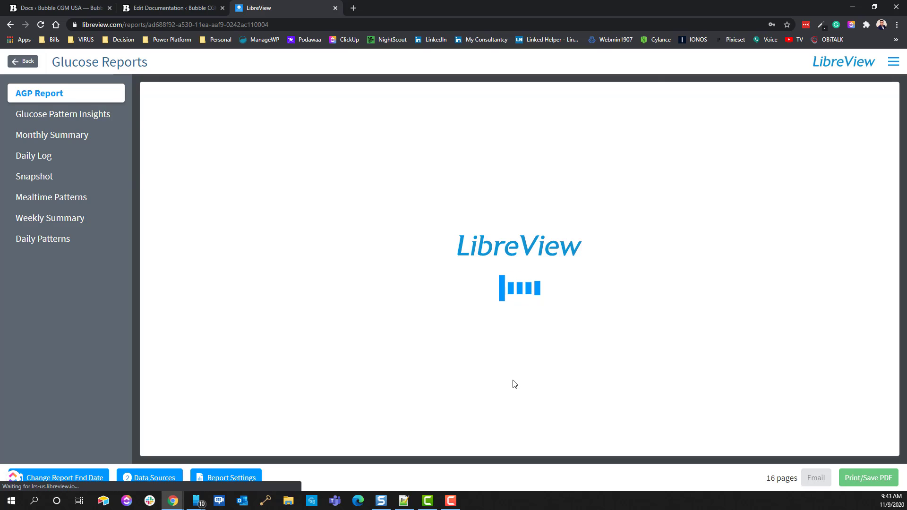
# Show the Daily Log report and page through Nov 7–9, ending on MON Nov 9.
pyautogui.scroll(-6, 403, 365)
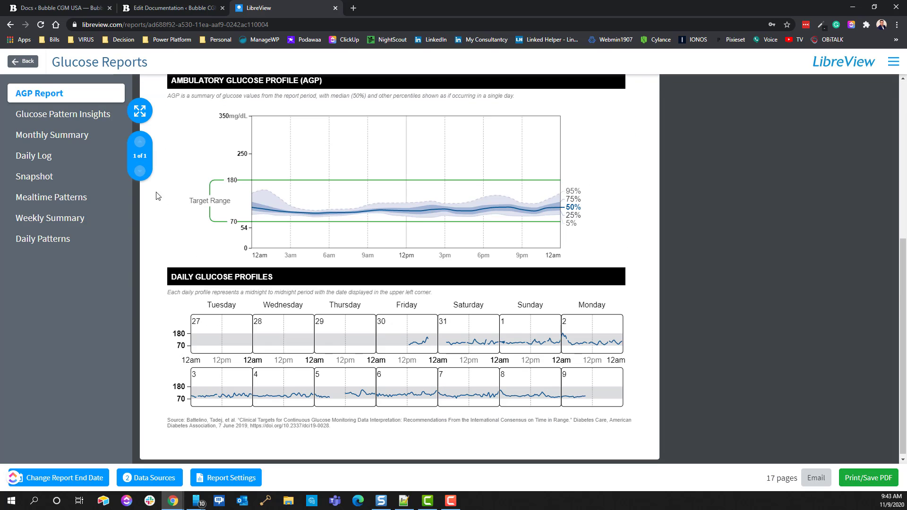
pyautogui.click(37, 152)
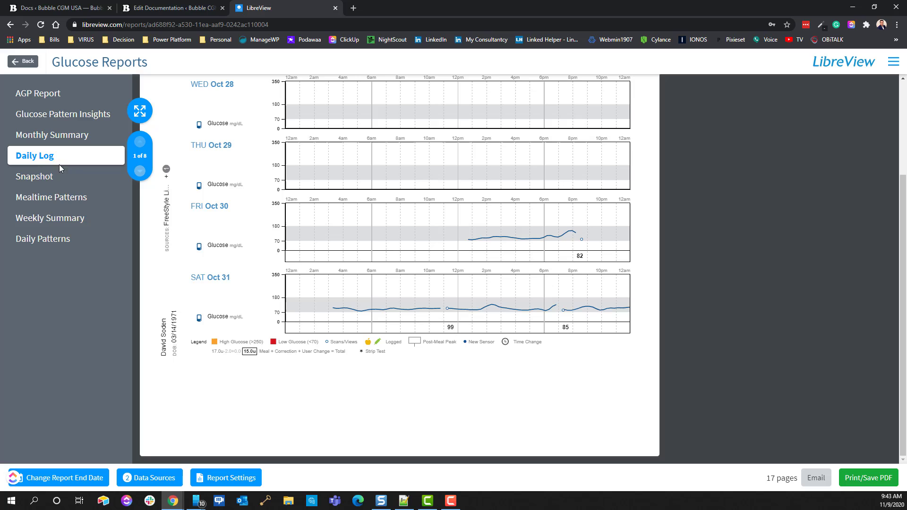
pyautogui.click(139, 170)
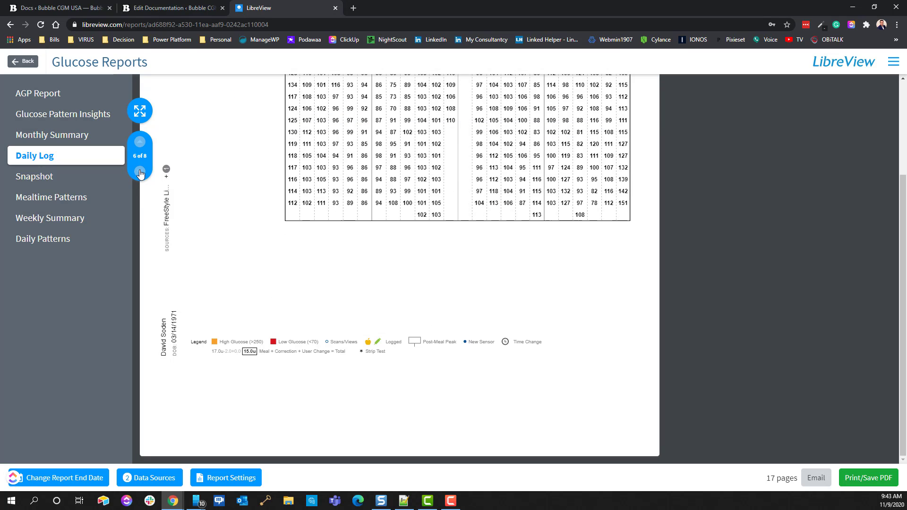
pyautogui.scroll(3, 231, 220)
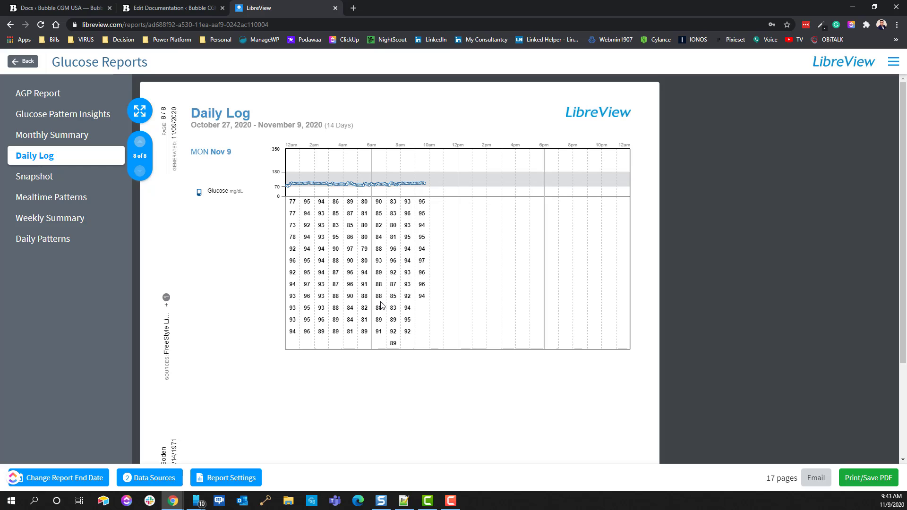
pyautogui.click(139, 141)
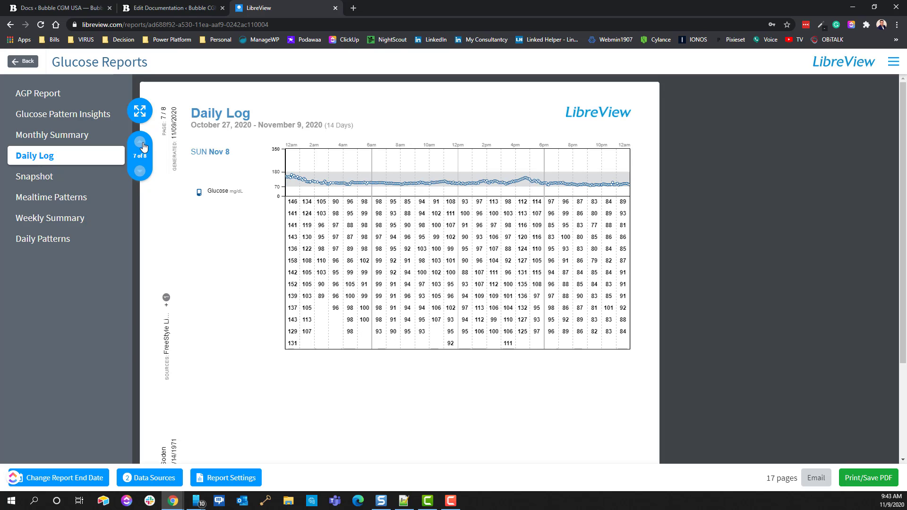
pyautogui.click(139, 143)
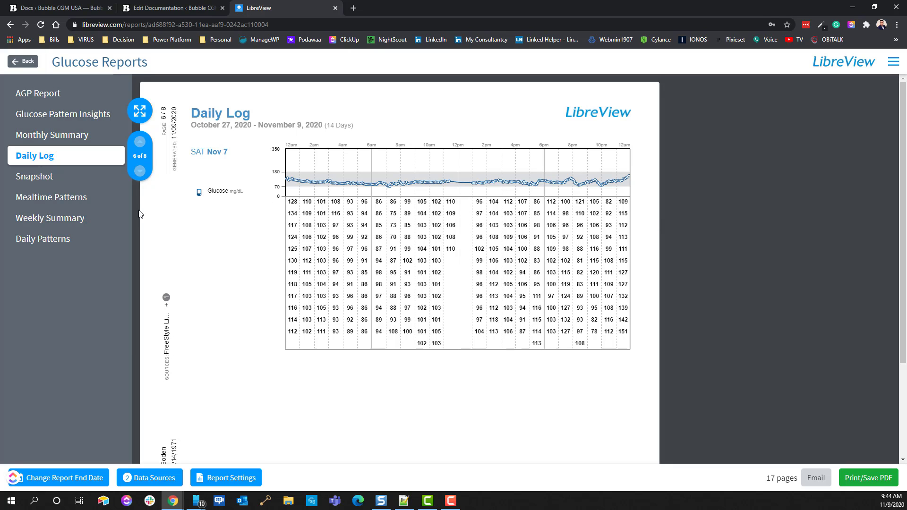
pyautogui.click(140, 172)
pyautogui.click(141, 172)
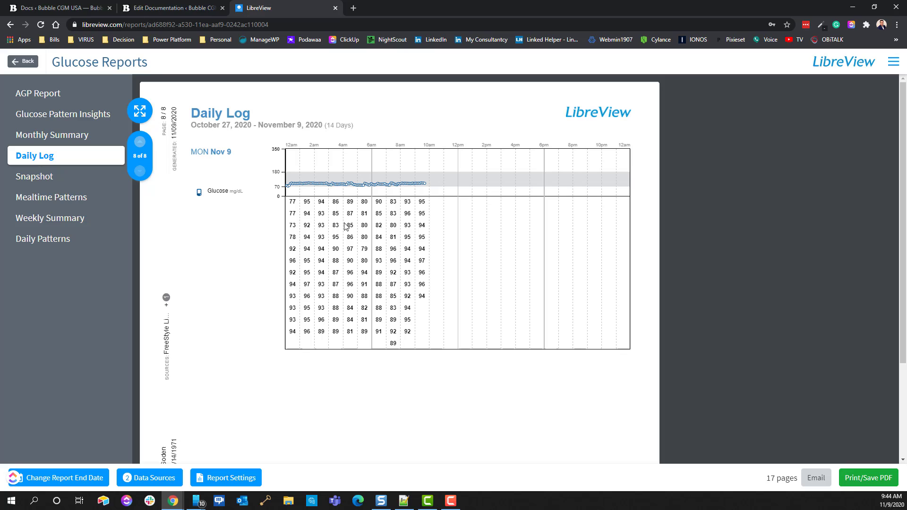